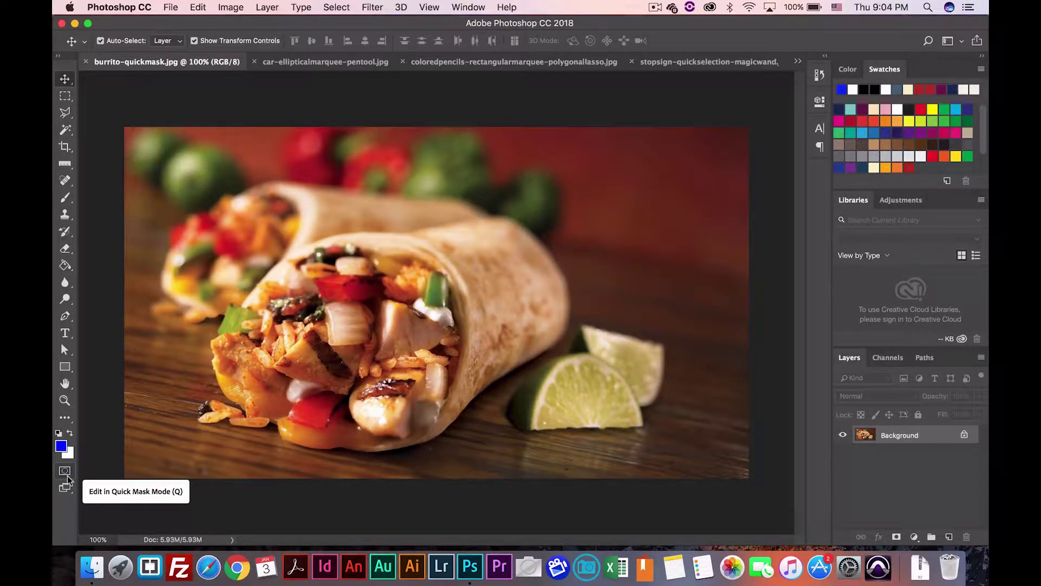
Enter Quick Mask mode and paint the whole image black with the 600 px brush.
click(65, 471)
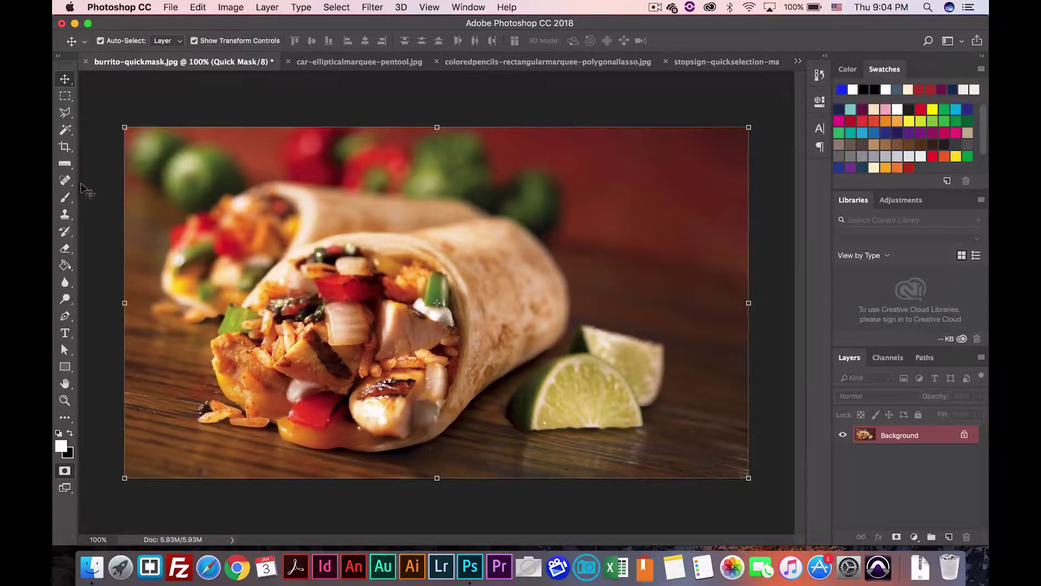
click(65, 200)
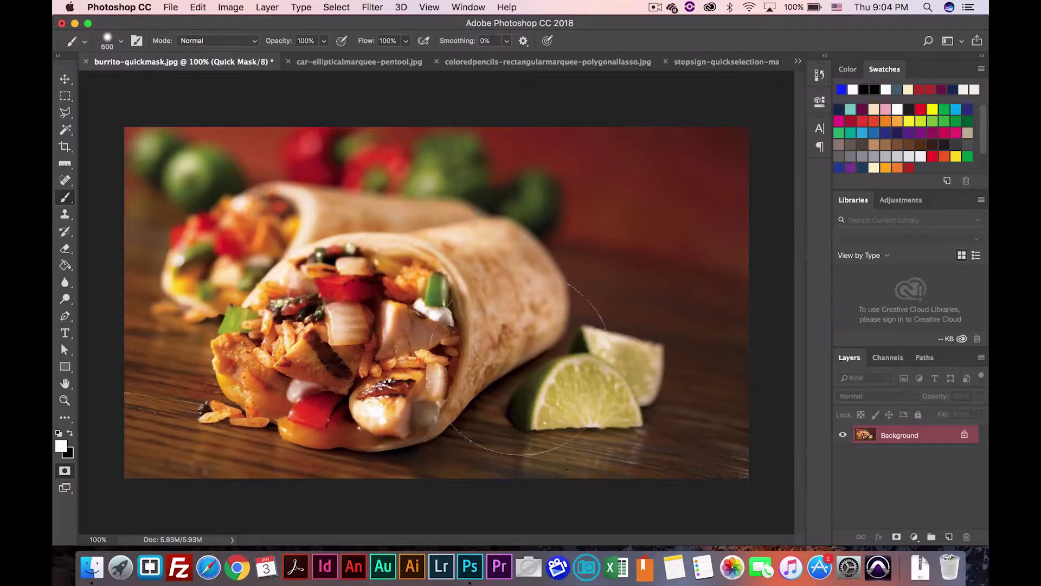
click(70, 434)
mouse_move(339, 260)
mouse_down()
mouse_move(159, 190)
mouse_move(387, 209)
mouse_move(439, 182)
mouse_move(573, 187)
mouse_move(620, 205)
mouse_move(719, 194)
mouse_move(731, 209)
mouse_move(715, 299)
mouse_move(719, 432)
mouse_move(611, 400)
mouse_move(604, 305)
mouse_move(574, 360)
mouse_move(351, 348)
mouse_move(245, 283)
mouse_move(174, 284)
mouse_move(156, 373)
mouse_move(325, 428)
mouse_up()
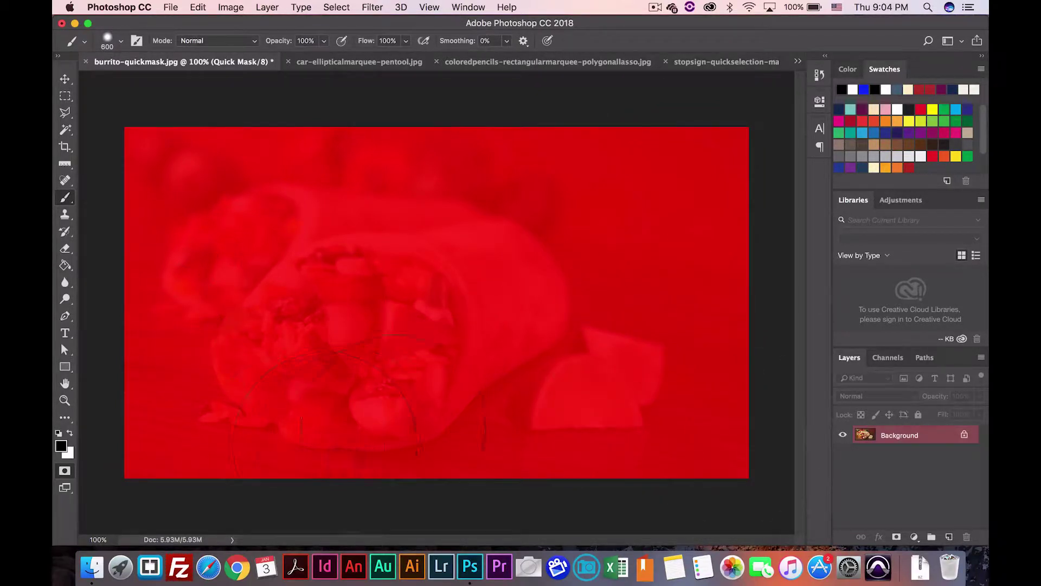
drag(347, 366, 290, 360)
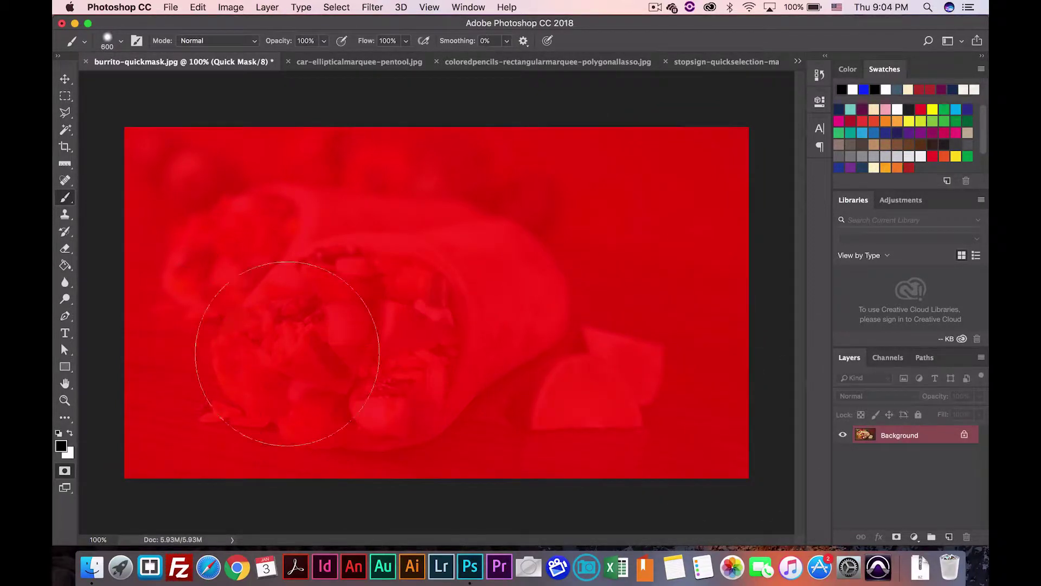
Paint white over the front burrito's filling with the soft 600 px brush to remove the mask there.
click(69, 434)
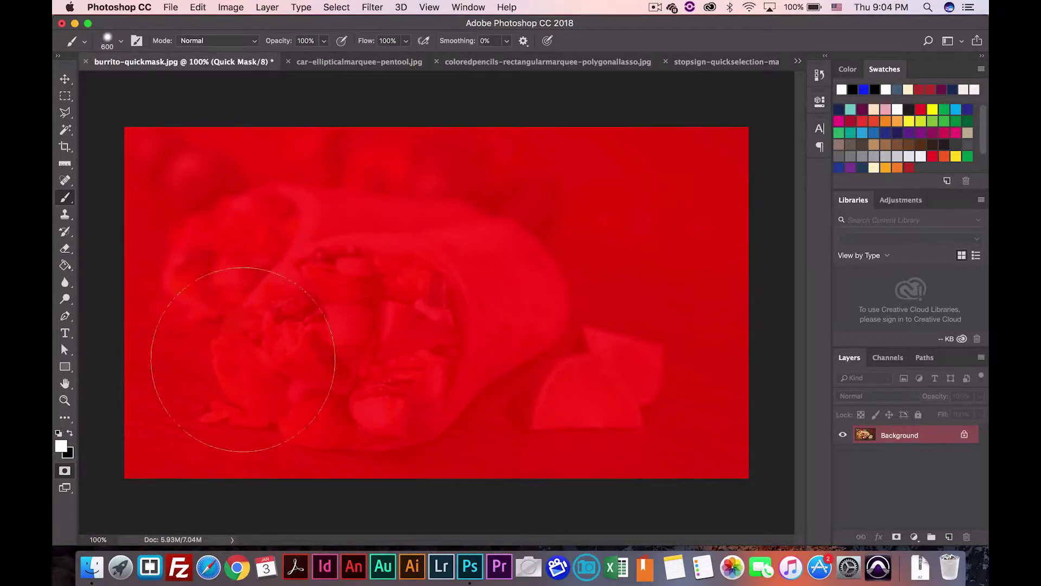
mouse_move(347, 331)
mouse_down()
mouse_move(383, 322)
mouse_move(347, 301)
mouse_move(377, 317)
mouse_move(361, 307)
mouse_up()
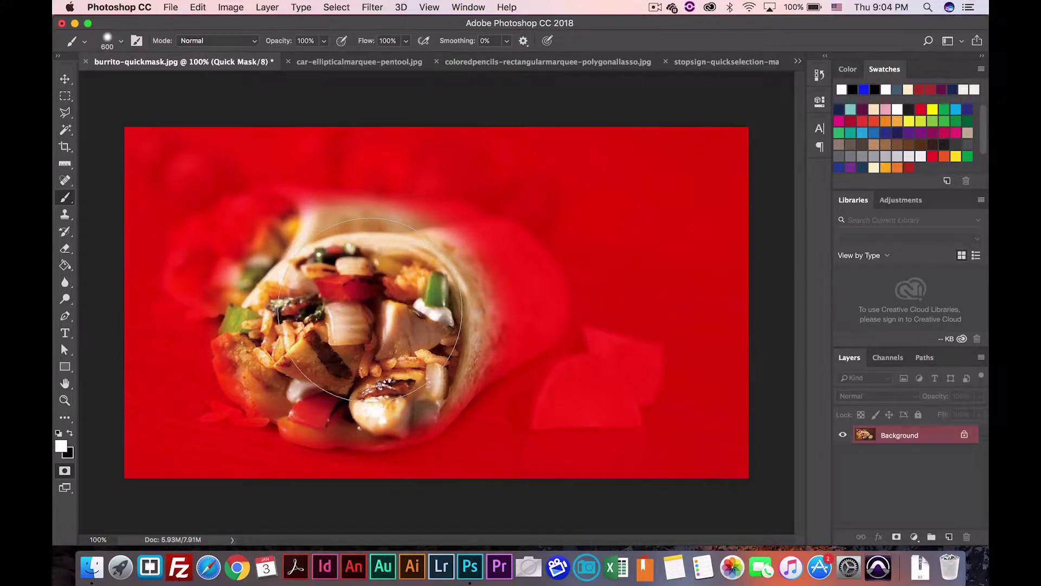
Paint the front burrito's lower edge white using a 250 px brush at 100% hardness.
click(120, 42)
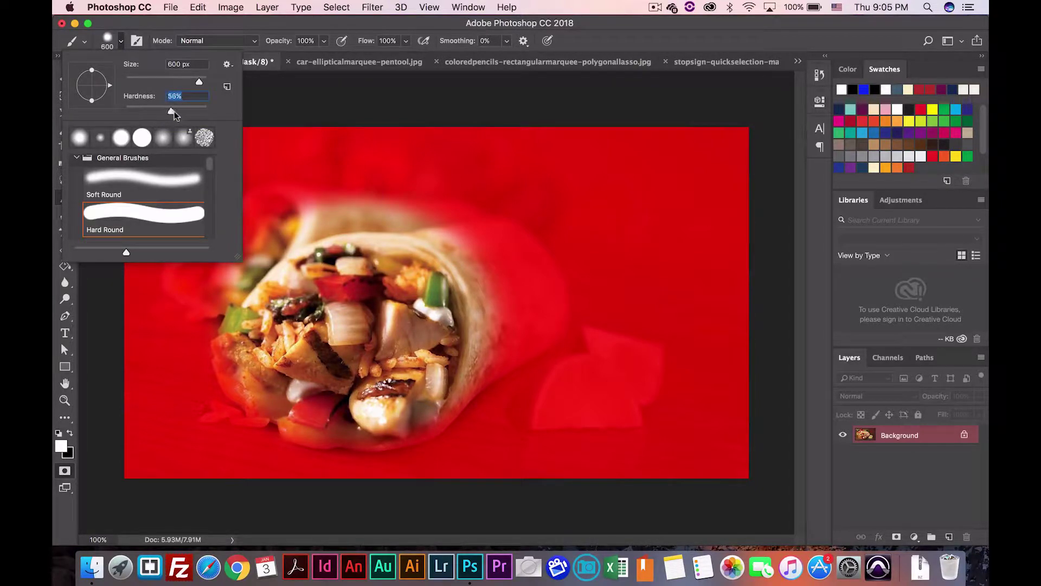
drag(174, 112, 207, 111)
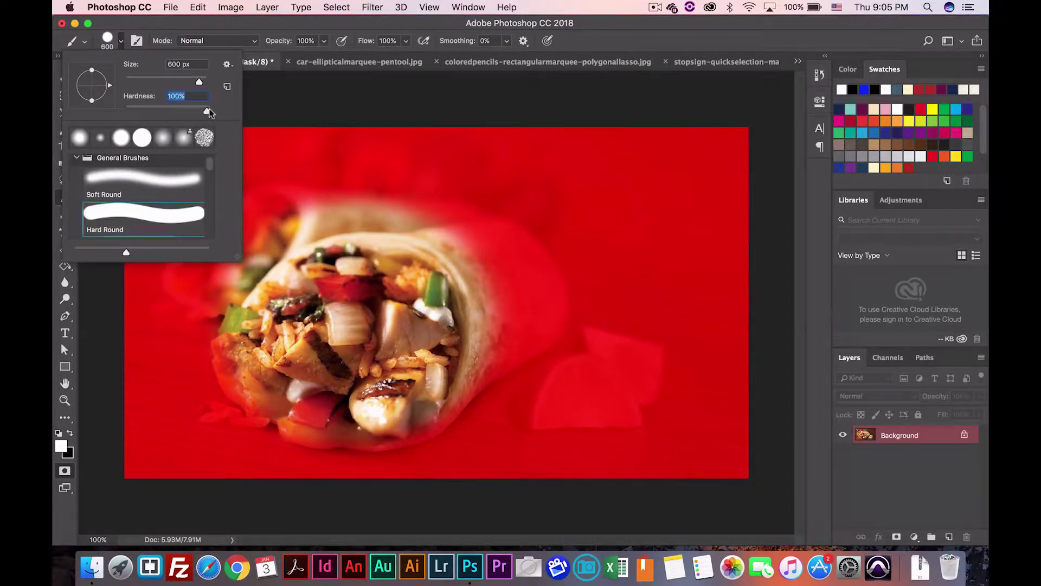
click(251, 28)
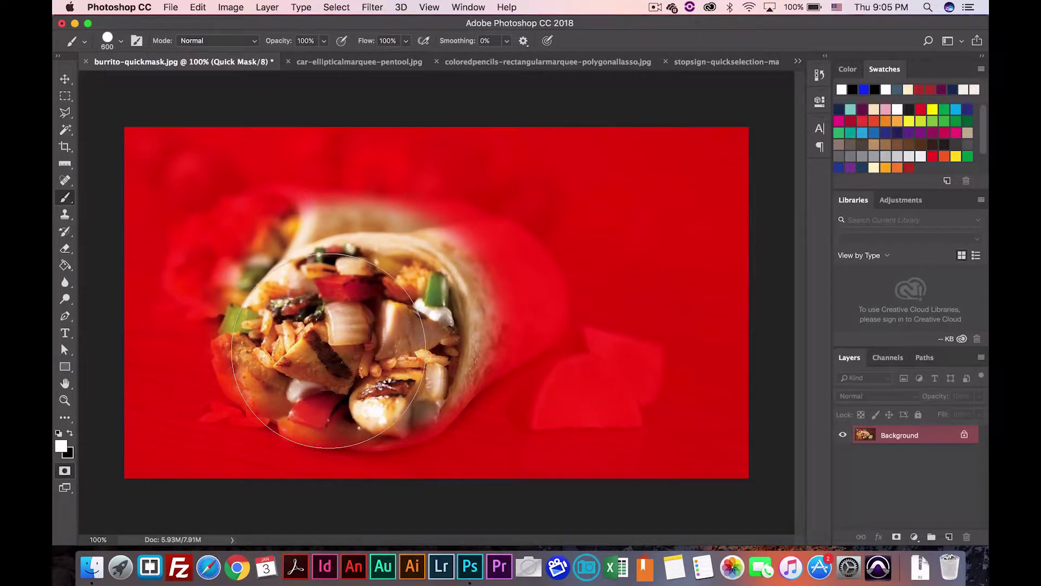
key(bracketleft)
key(bracketleft)
key(bracketleft)
key(bracketleft)
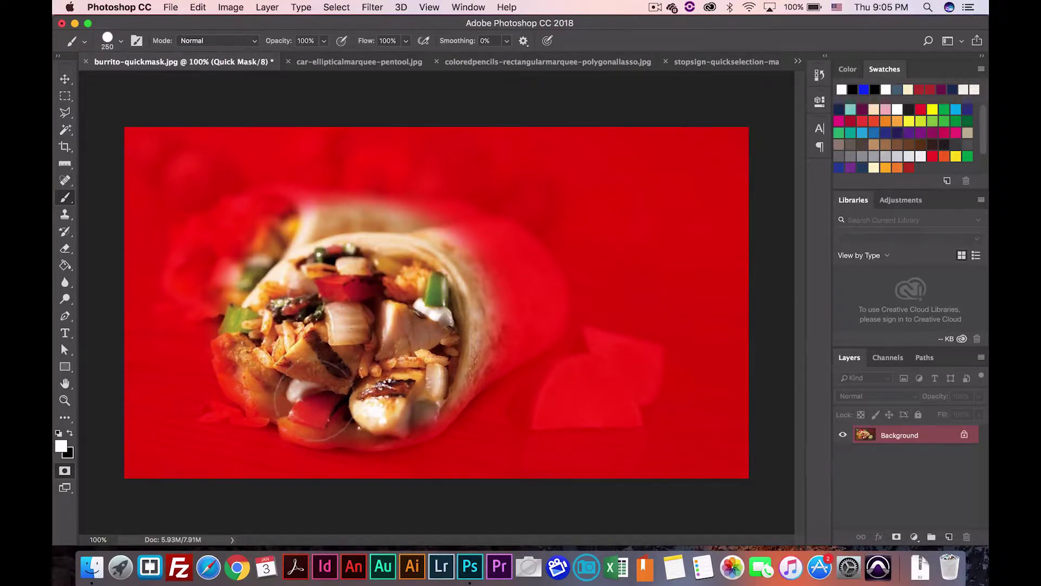
mouse_move(313, 400)
mouse_down()
mouse_move(382, 410)
mouse_move(258, 401)
mouse_move(233, 388)
mouse_move(222, 352)
mouse_move(232, 317)
mouse_up()
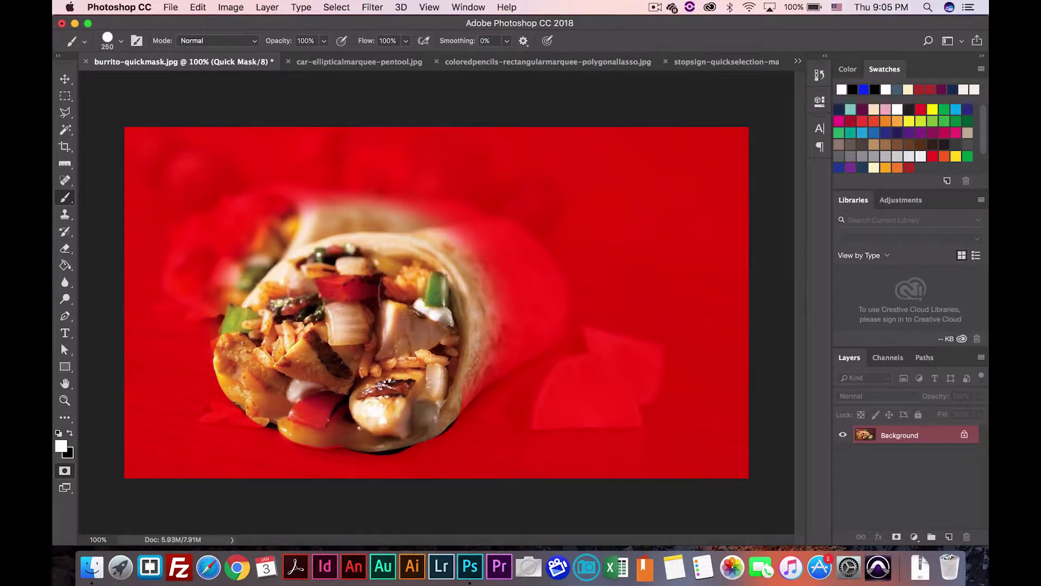
drag(397, 405, 417, 369)
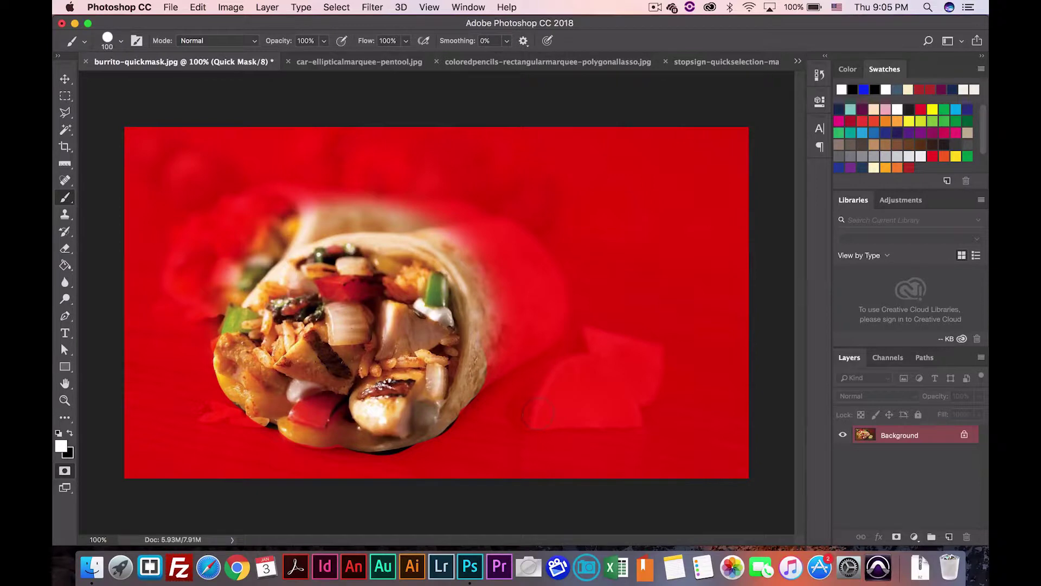
Paint the lower part of the front lime wedge white with a 60 px hard brush.
mouse_move(539, 413)
mouse_down()
mouse_move(629, 417)
mouse_move(618, 416)
mouse_up()
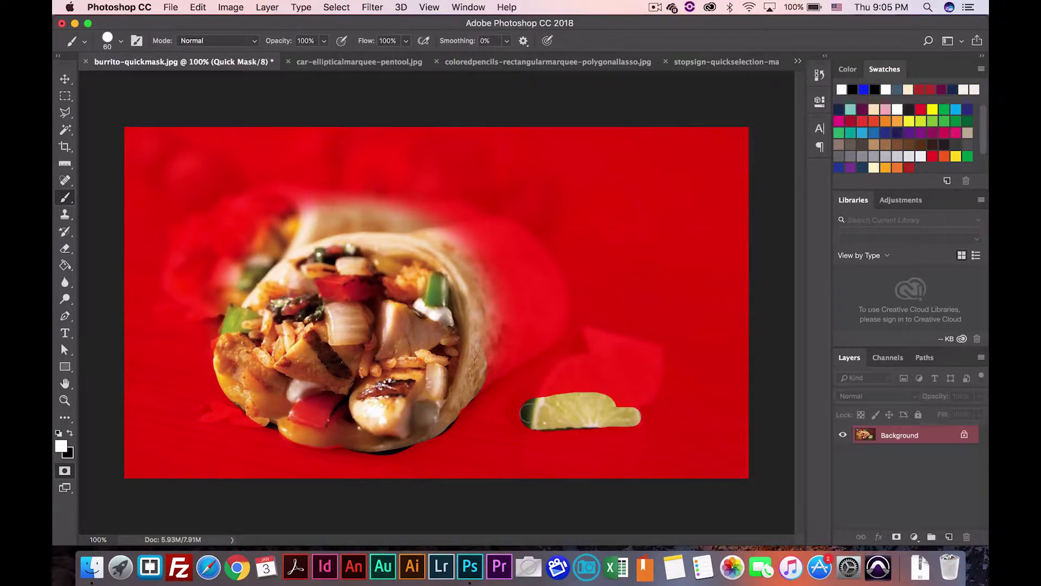
drag(529, 413, 523, 414)
Set the brush hardness to 82% and paint the lower right side of the front burrito's tortilla white at 80 px.
click(121, 41)
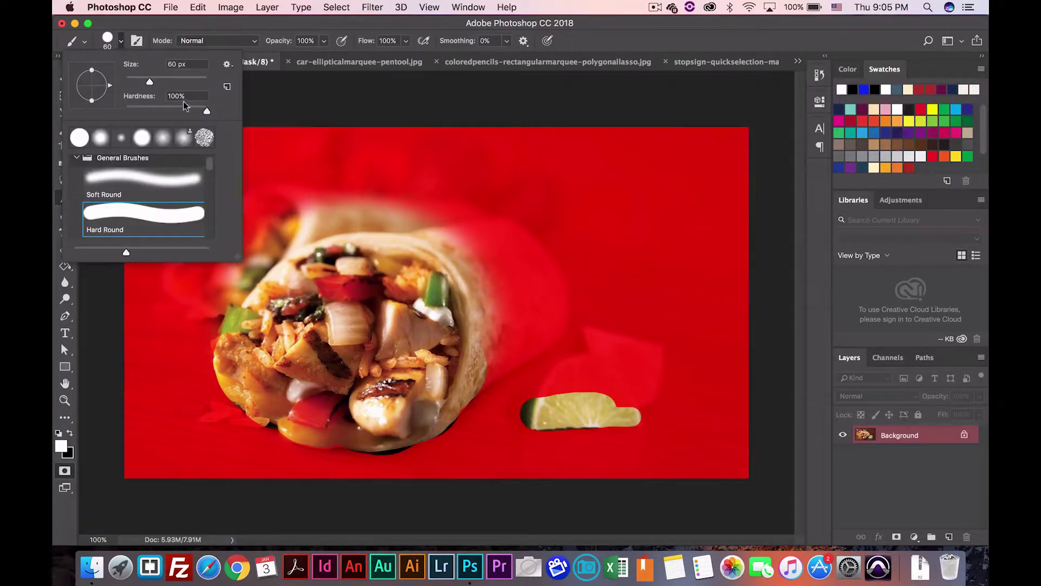
drag(184, 106, 192, 111)
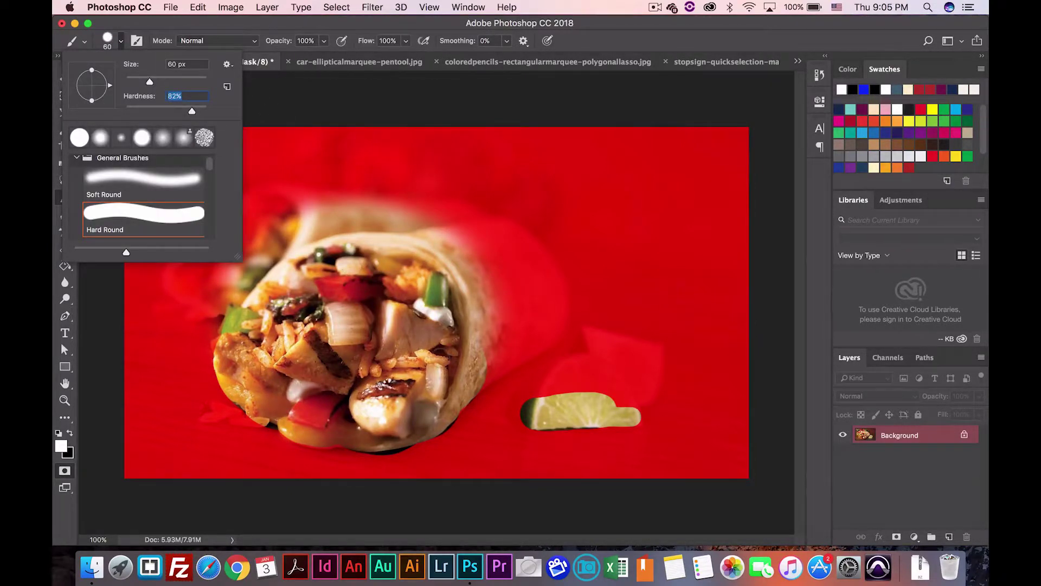
key(Return)
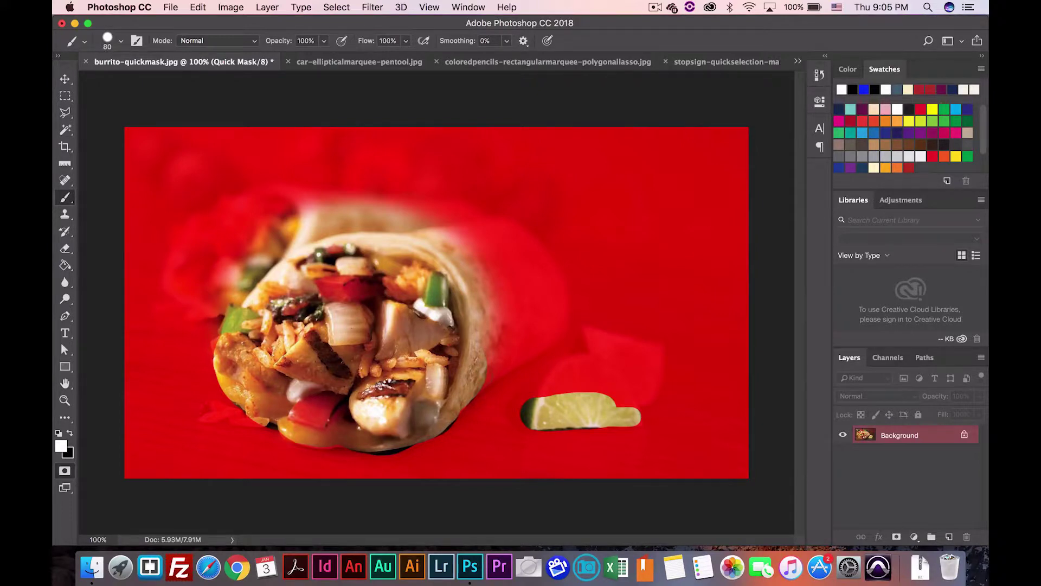
drag(442, 358, 524, 320)
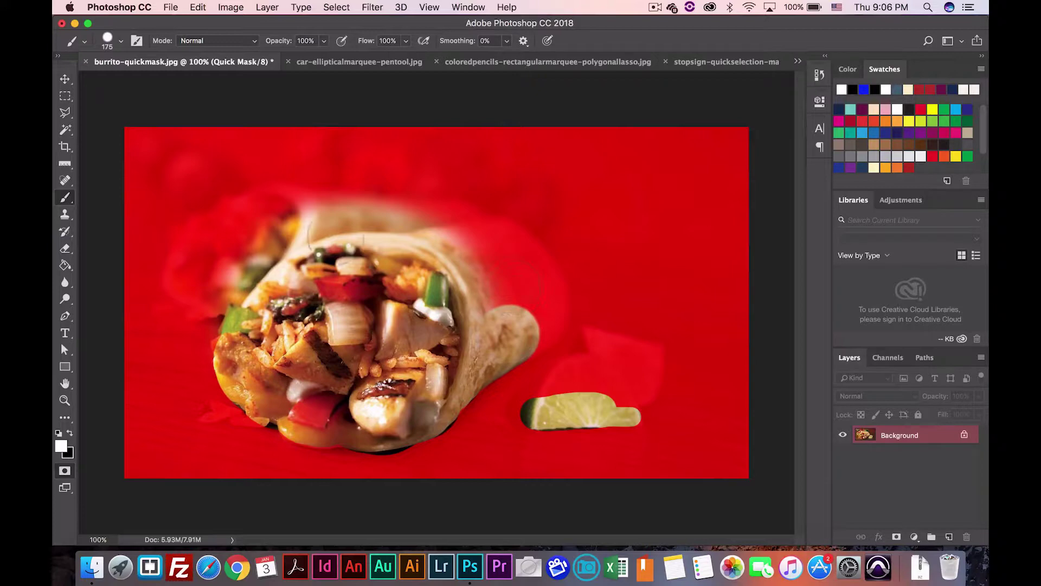
Lower the brush hardness and paint the blurred rear part of the front burrito's tortilla white.
click(120, 40)
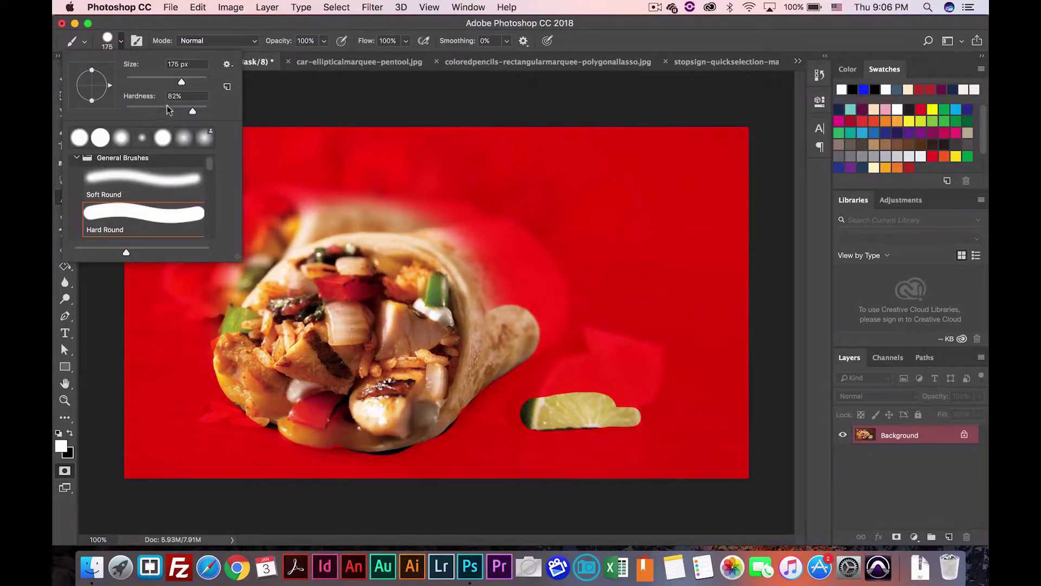
click(159, 107)
click(377, 199)
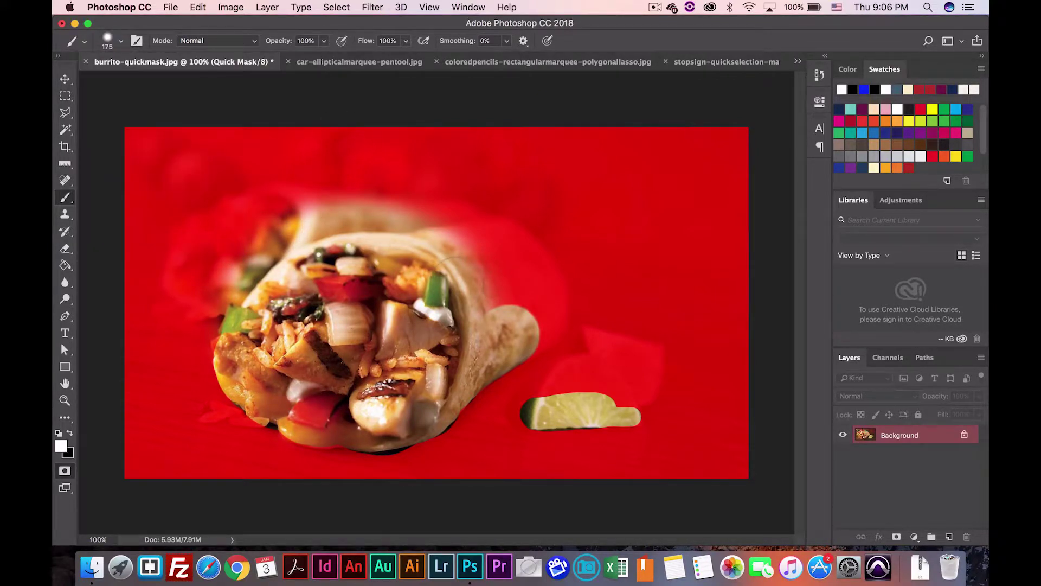
mouse_move(488, 272)
mouse_down()
mouse_move(497, 263)
mouse_move(516, 303)
mouse_up()
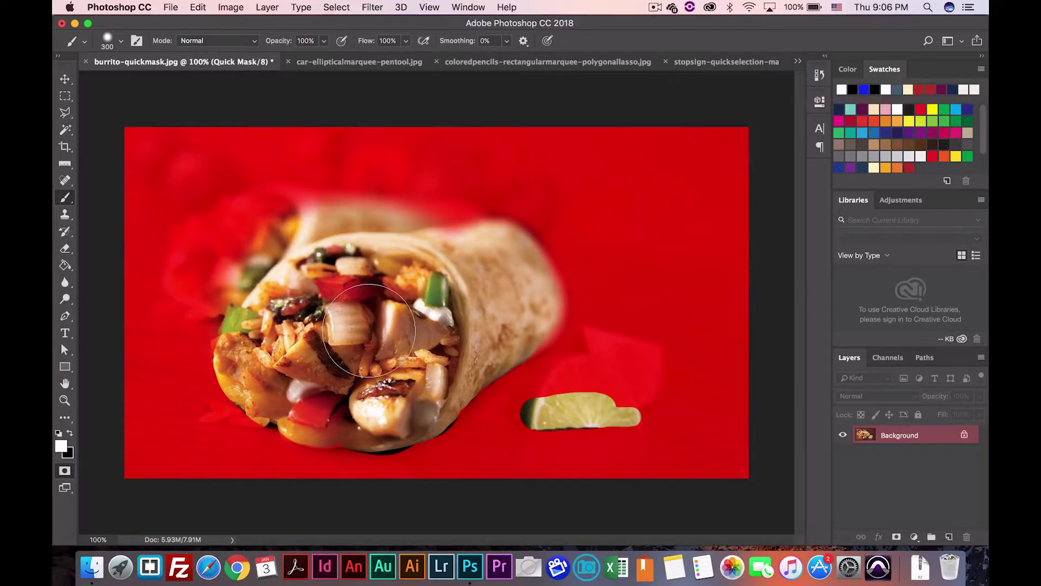
Paint black over the rear burrito with a 300 px brush, then over the left half of the front lime with a harder brush.
key(x)
mouse_move(210, 261)
mouse_down()
mouse_move(372, 180)
mouse_move(444, 190)
mouse_up()
click(121, 41)
drag(158, 109, 187, 109)
key(Return)
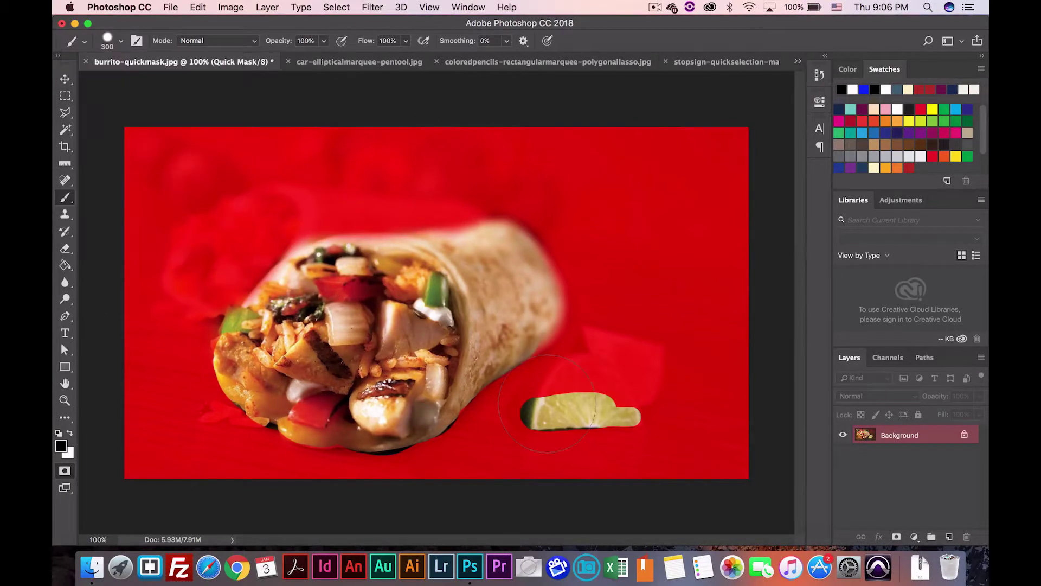
click(547, 404)
Paint the front lime wedge white up to its rind with a 90 px brush.
click(120, 41)
text(100)
key(Return)
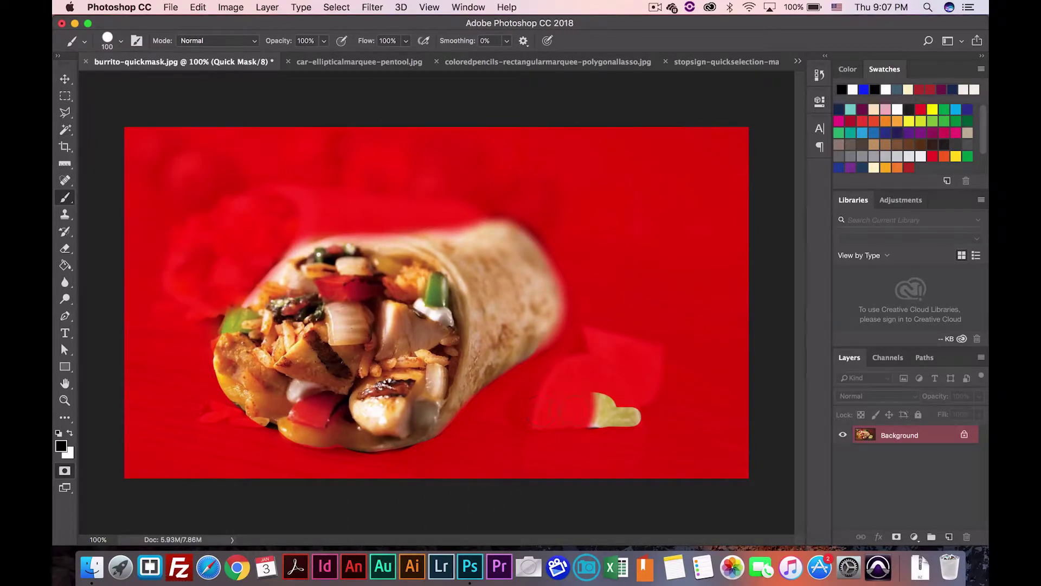
key(x)
key(bracketleft)
mouse_move(543, 413)
mouse_down()
mouse_move(575, 407)
mouse_move(564, 375)
mouse_move(591, 380)
mouse_move(531, 396)
mouse_up()
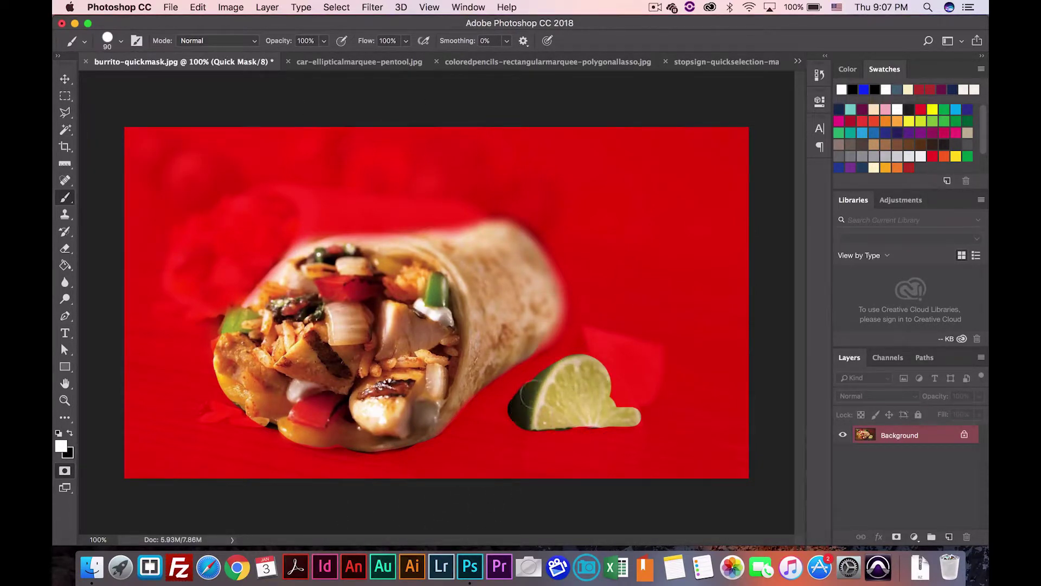
Paint the rear lime wedge white with a 35 px brush and clean up the lime edges with black.
click(121, 41)
text(35)
key(Return)
mouse_move(591, 385)
mouse_down()
mouse_move(646, 369)
mouse_move(613, 342)
mouse_up()
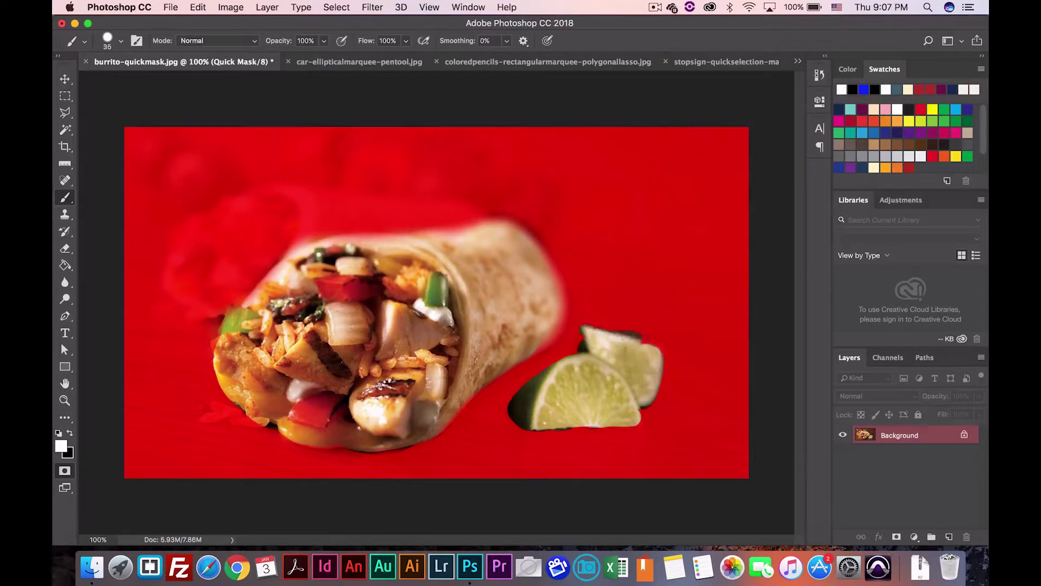
key(x)
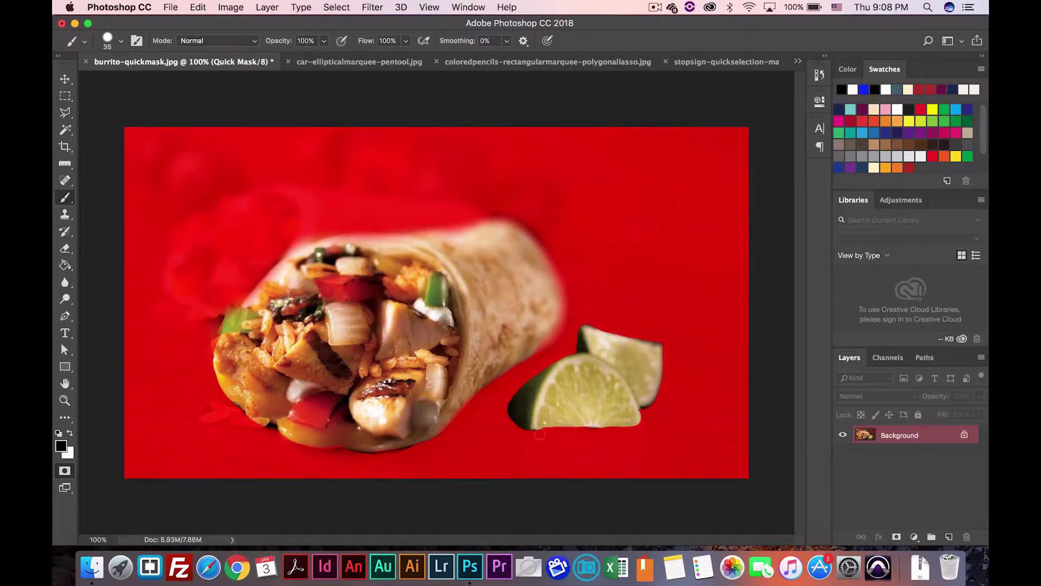
Refine the front burrito's right and upper edges with white using a soft 175 px brush.
drag(521, 318, 545, 341)
key(x)
click(121, 41)
text(175)
key(Return)
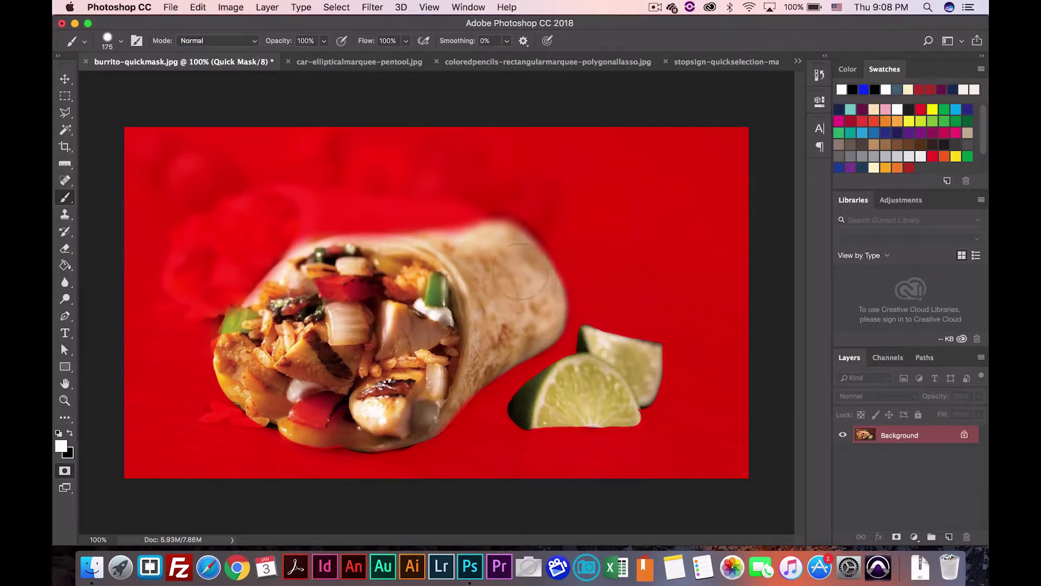
mouse_move(522, 271)
mouse_down()
mouse_move(491, 244)
mouse_move(326, 266)
mouse_up()
Reduce the brush to 20 px and paint the loose rice grains beside the burrito's lower left edge white.
key(bracketleft)
key(bracketleft)
key(bracketleft)
key(bracketleft)
key(bracketleft)
key(bracketleft)
key(bracketleft)
key(bracketleft)
key(bracketleft)
key(bracketleft)
key(bracketleft)
key(bracketleft)
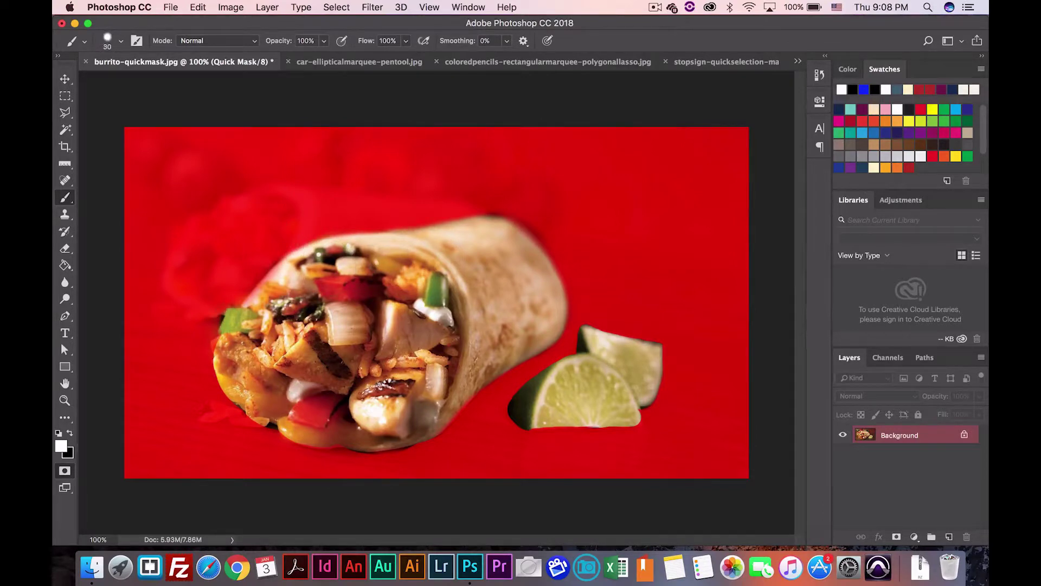
key(bracketleft)
mouse_move(258, 423)
mouse_down()
mouse_move(209, 412)
mouse_move(217, 405)
mouse_up()
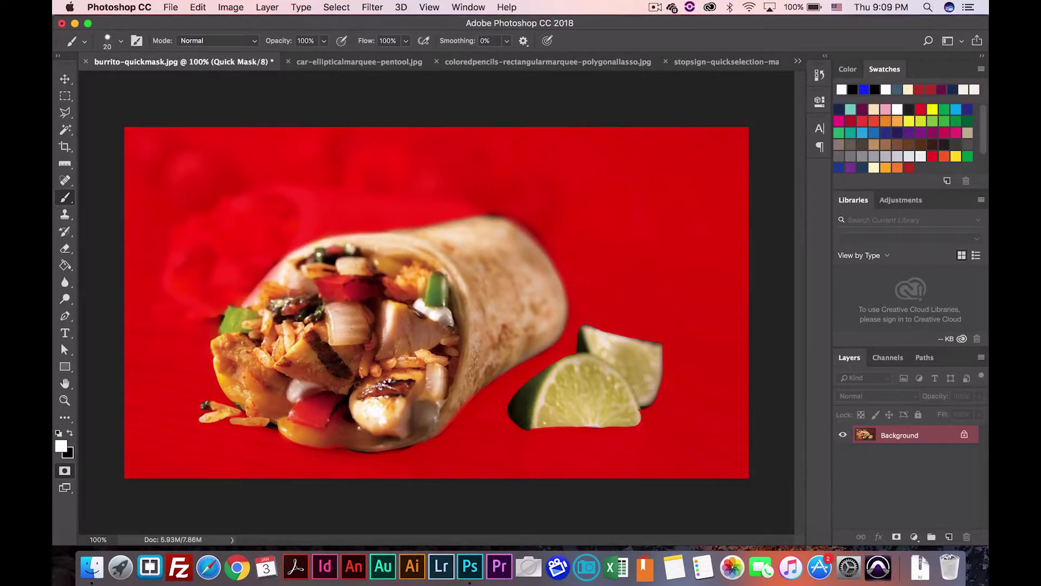
Trim the mask along the burrito's lower edge with a 40 px black brush and exit Quick Mask mode.
key(x)
key(bracketright)
key(bracketright)
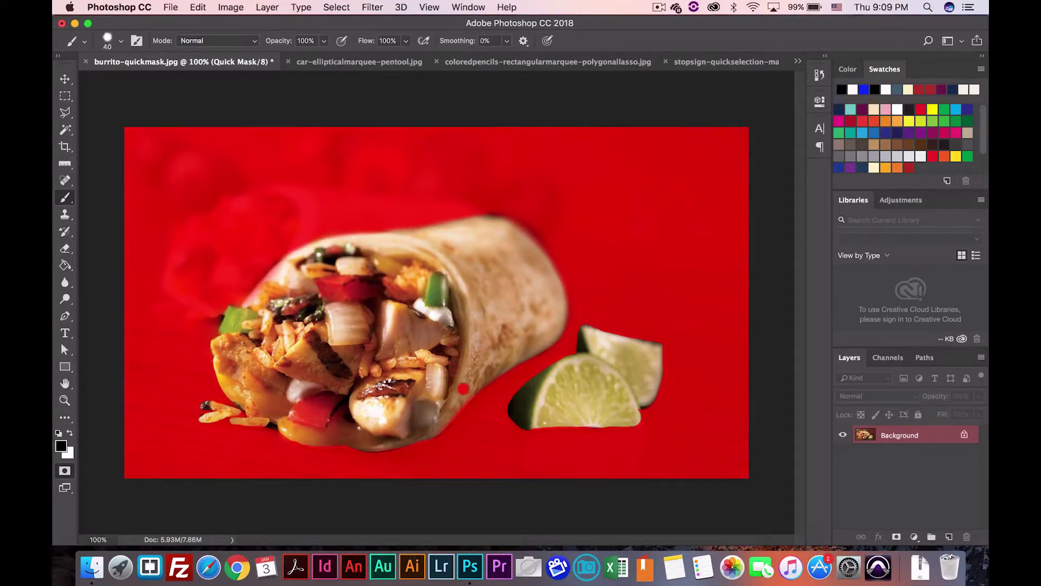
key(x)
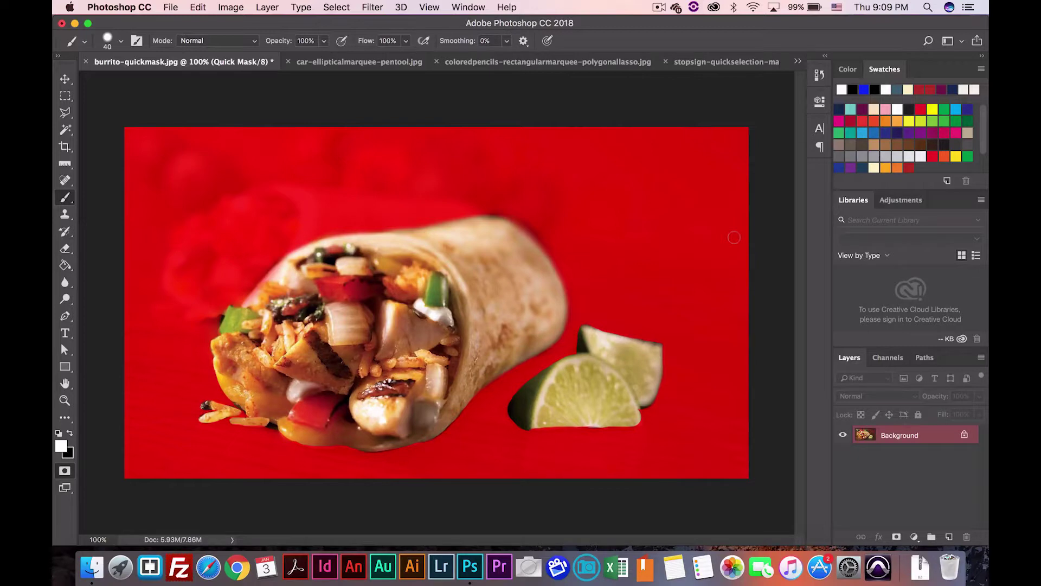
click(65, 471)
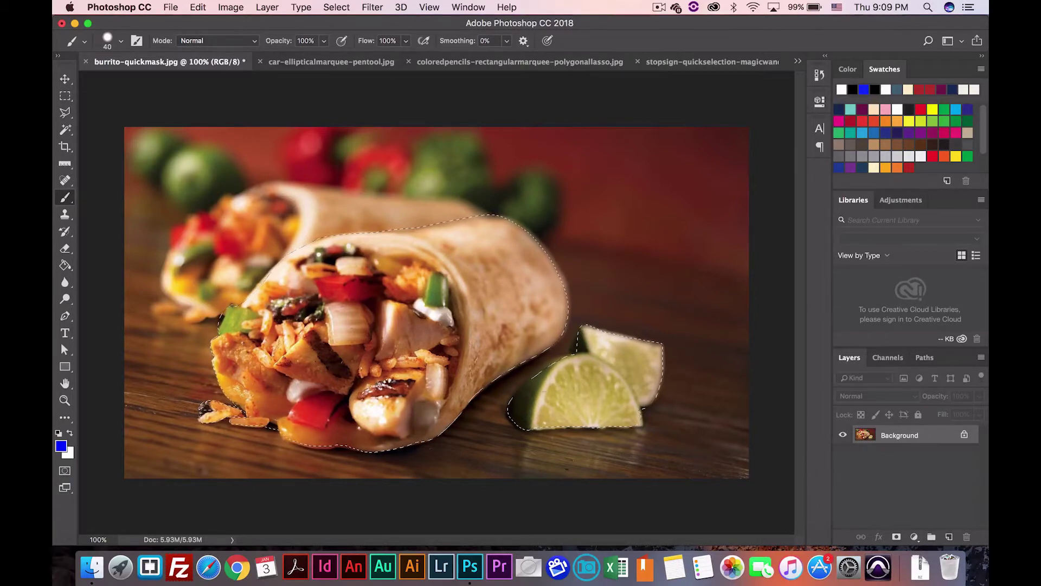
Touch up the burrito's upper left edge in Quick Mask with an 80 px white brush and convert the mask to a selection.
click(64, 470)
key(d)
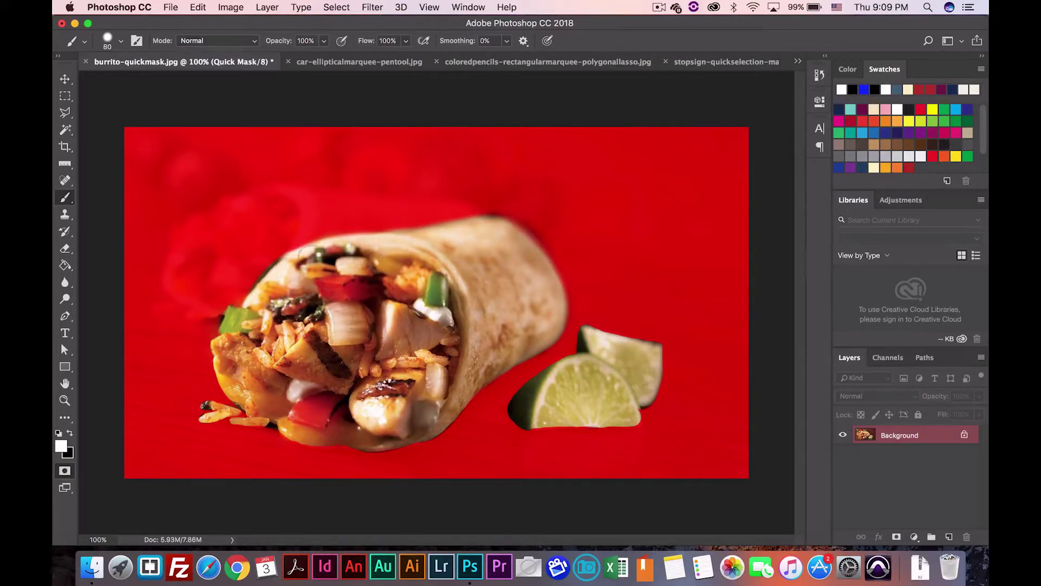
key(q)
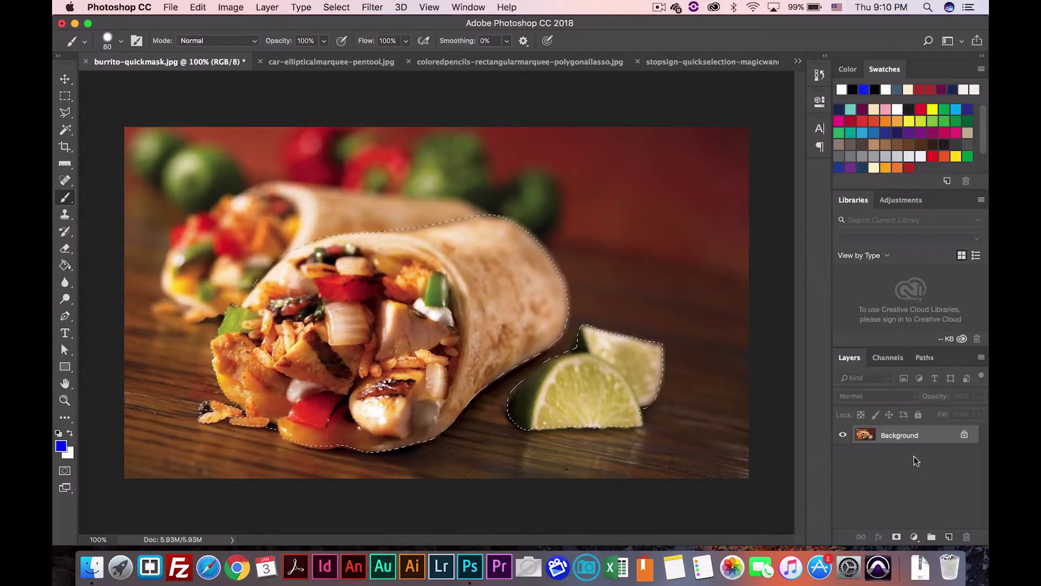
Save the selection as a new channel named "burrito" and show the document's channels.
click(336, 7)
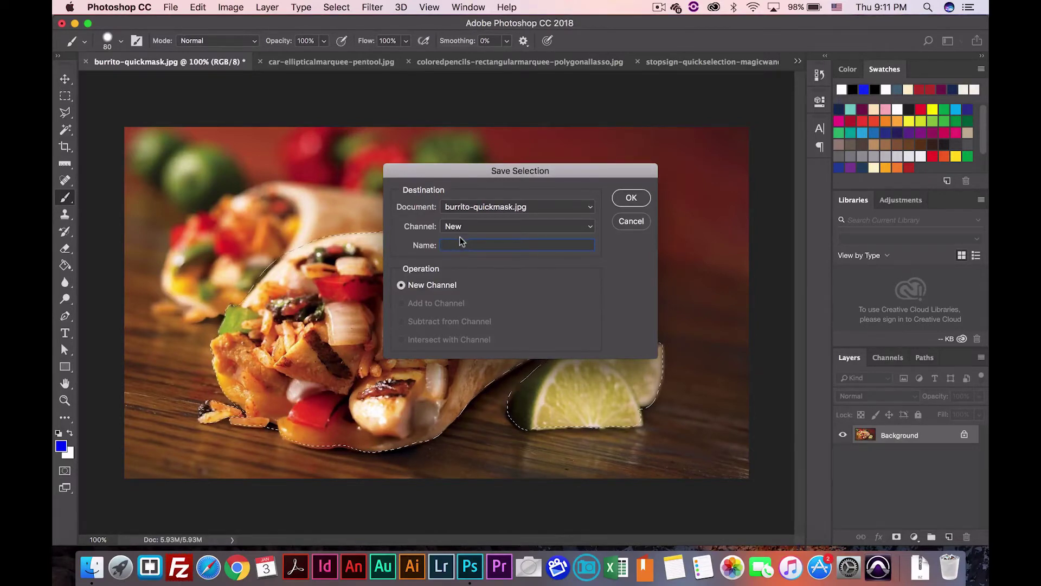
text(burrito)
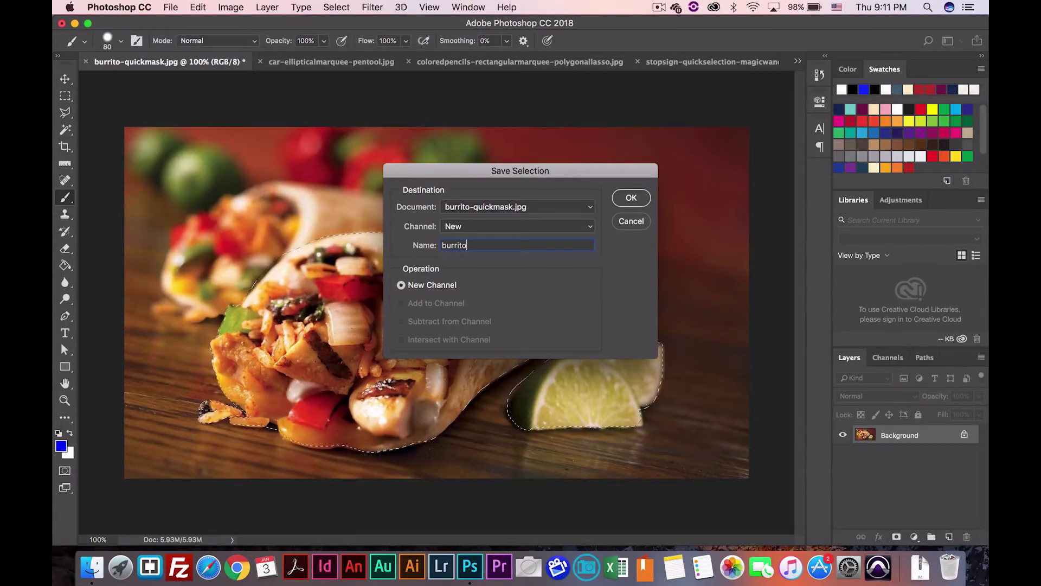
click(632, 196)
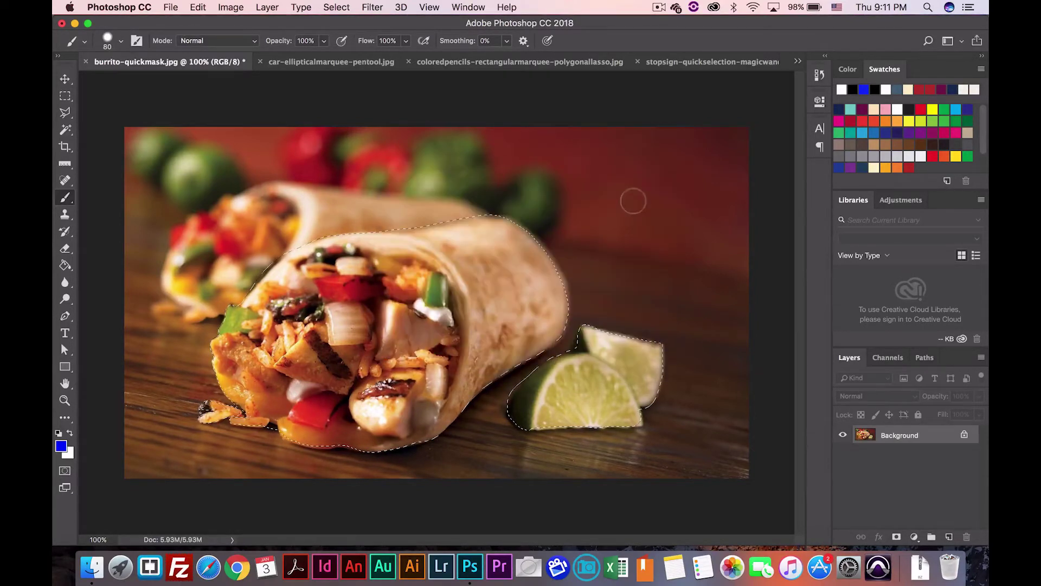
click(888, 358)
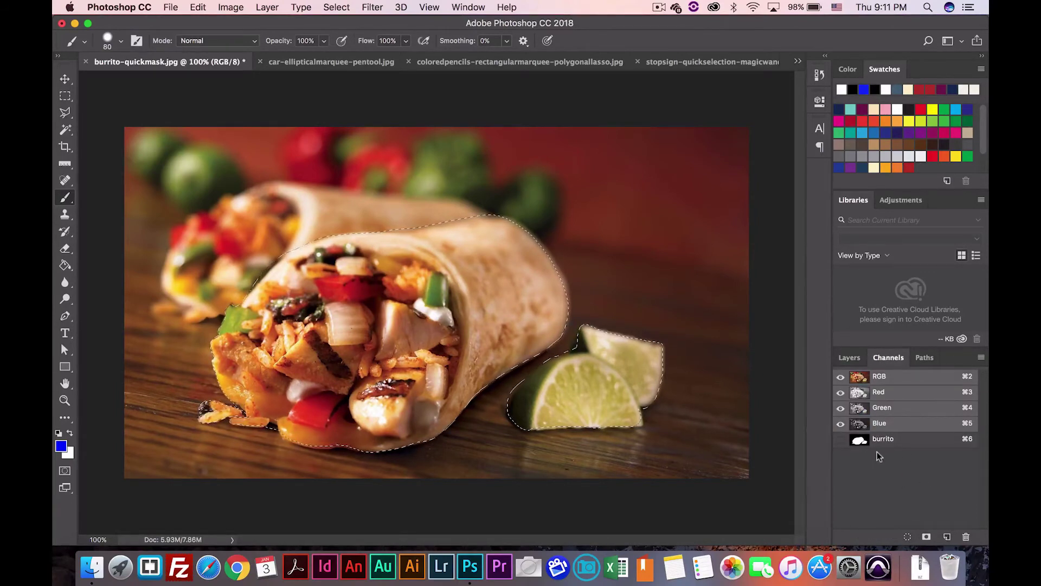